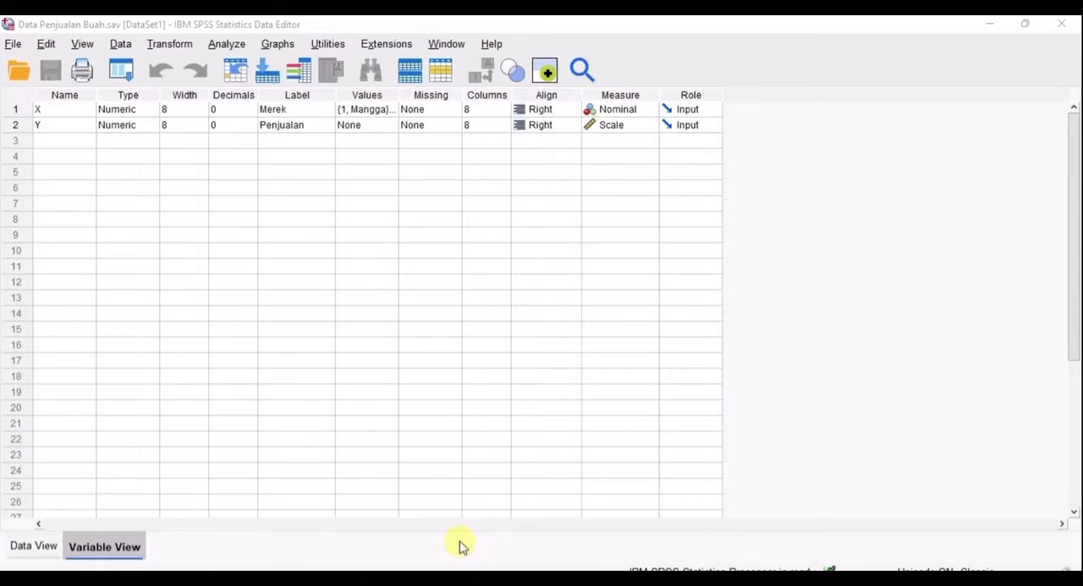
- Review the value labels defined for the Merek variable, then return to the data sheet
left_click(391, 113)
left_click(390, 111)
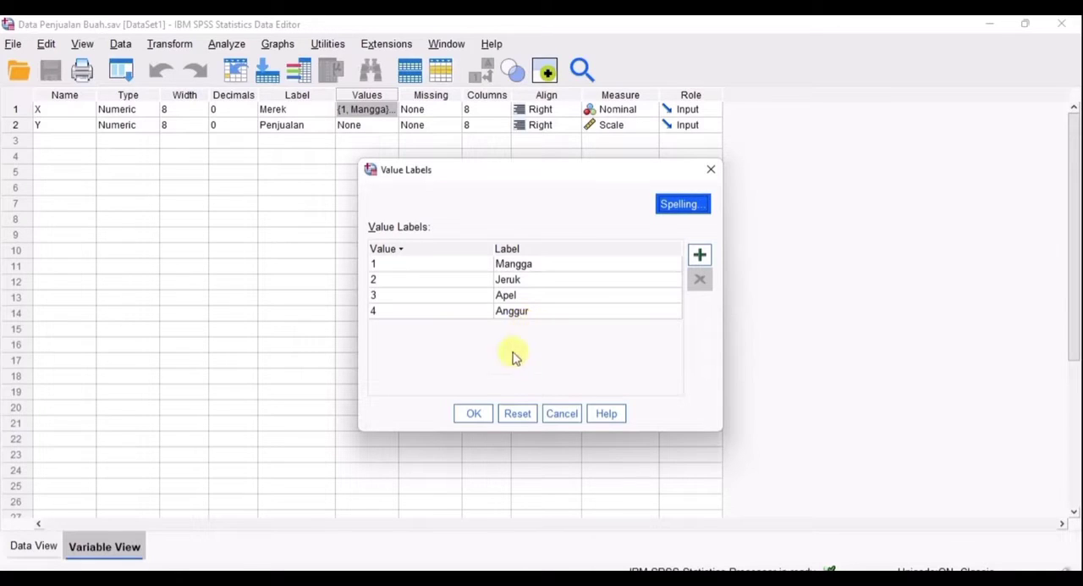
left_click(473, 413)
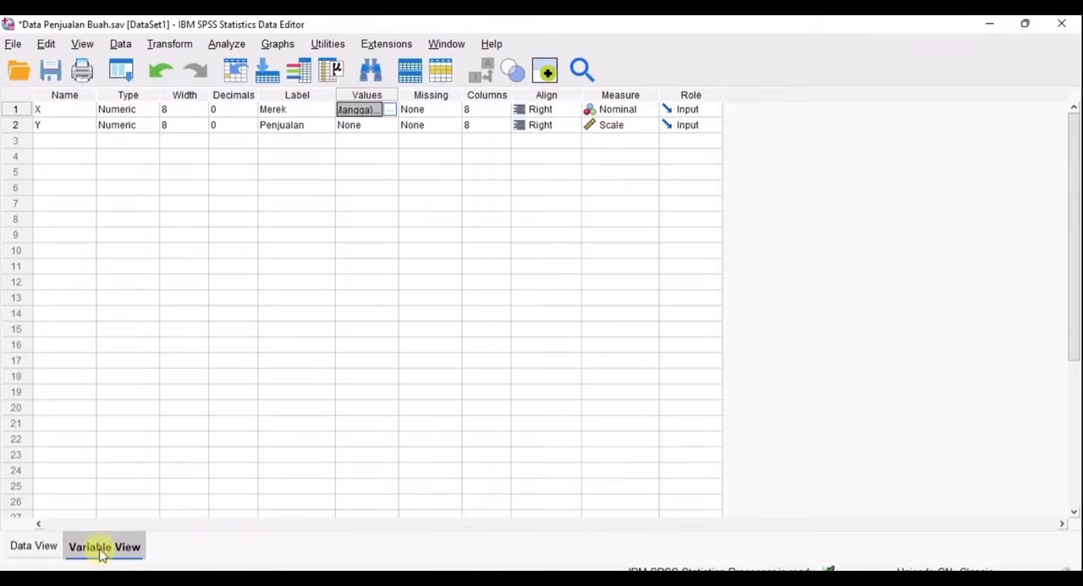
left_click(18, 549)
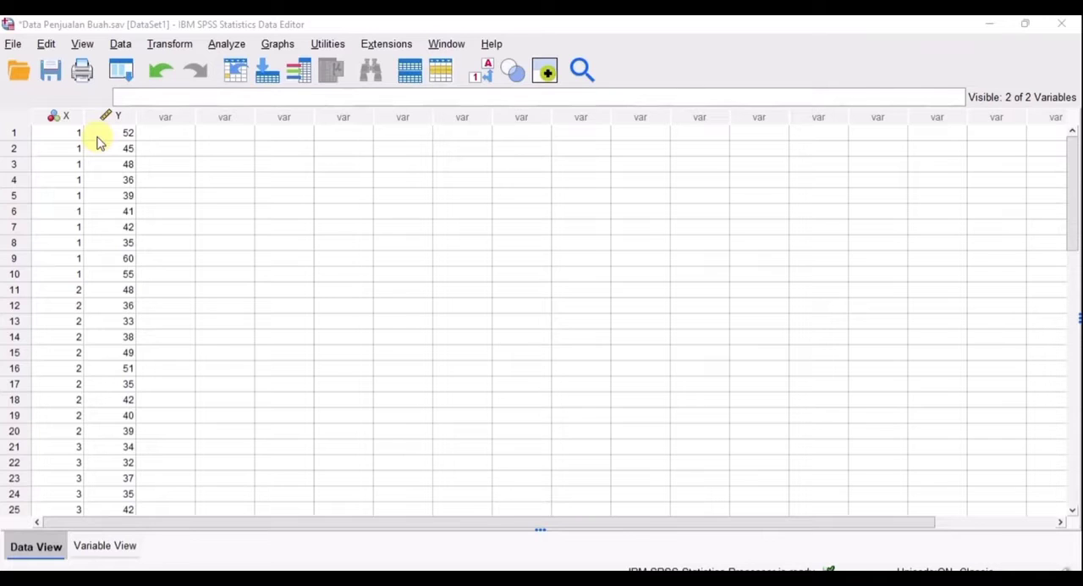
- Set up an Explore analysis with Penjualan [Y] as the dependent variable and Merek [X] as the factor
left_click(222, 48)
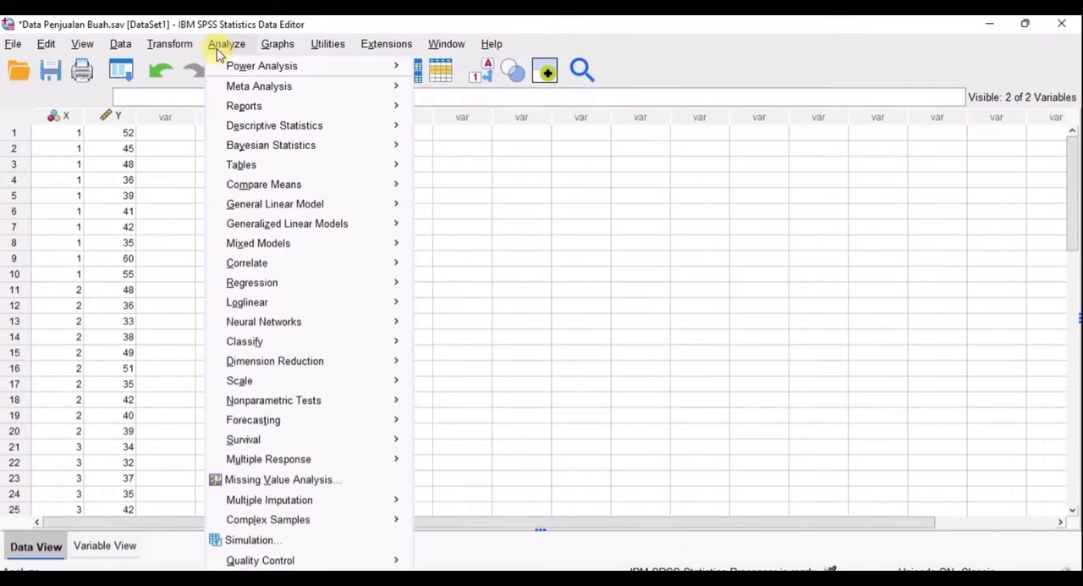
mouse_move(250, 128)
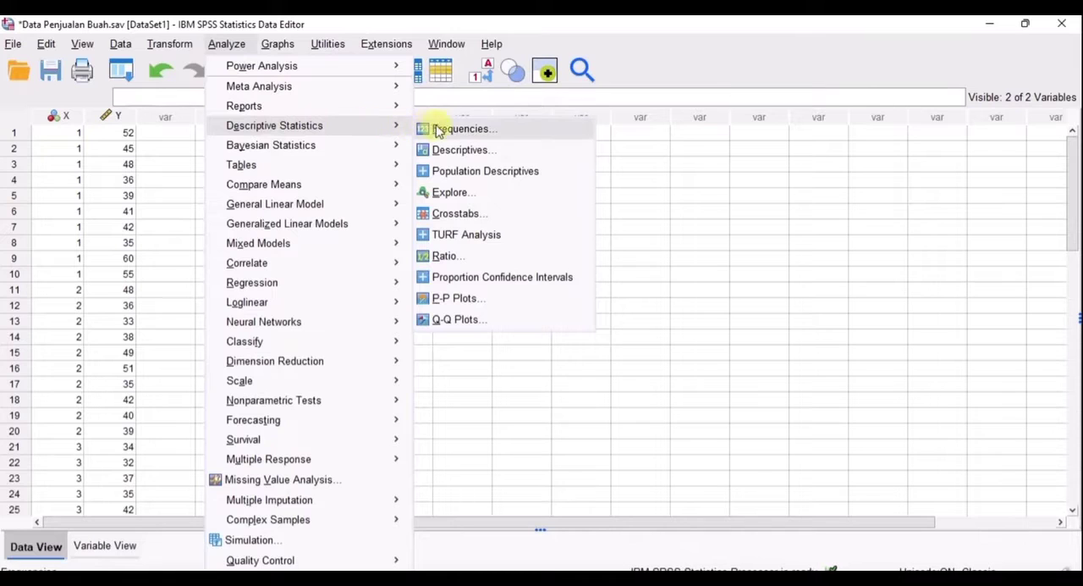
left_click(457, 192)
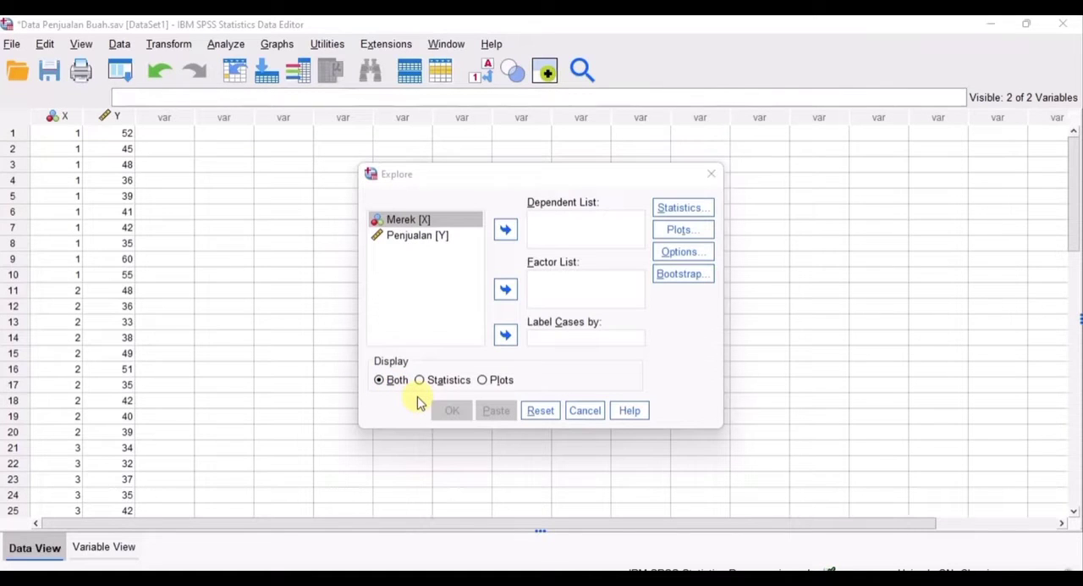
left_click(436, 229)
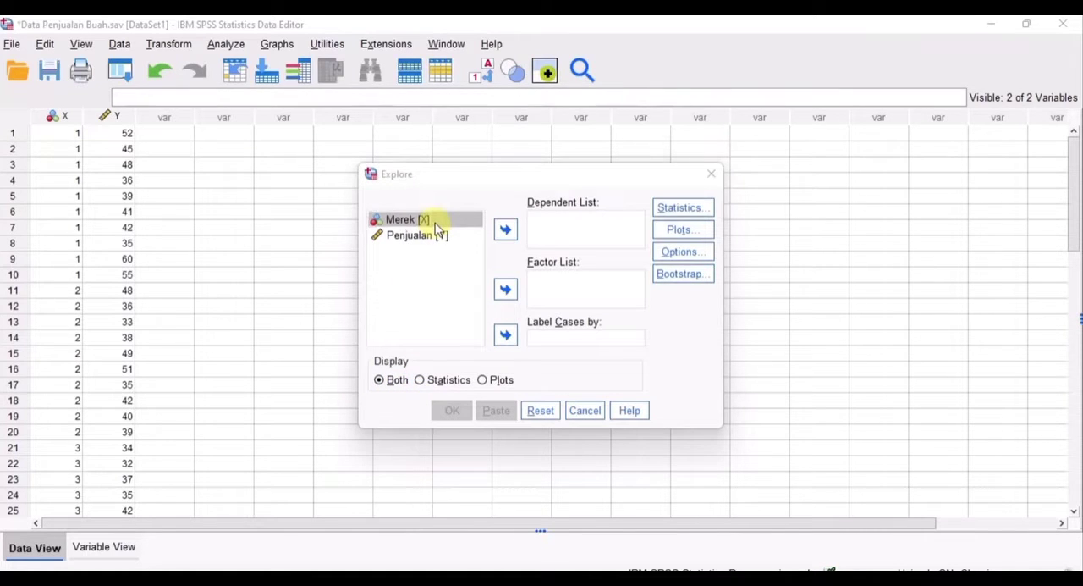
left_click(436, 227)
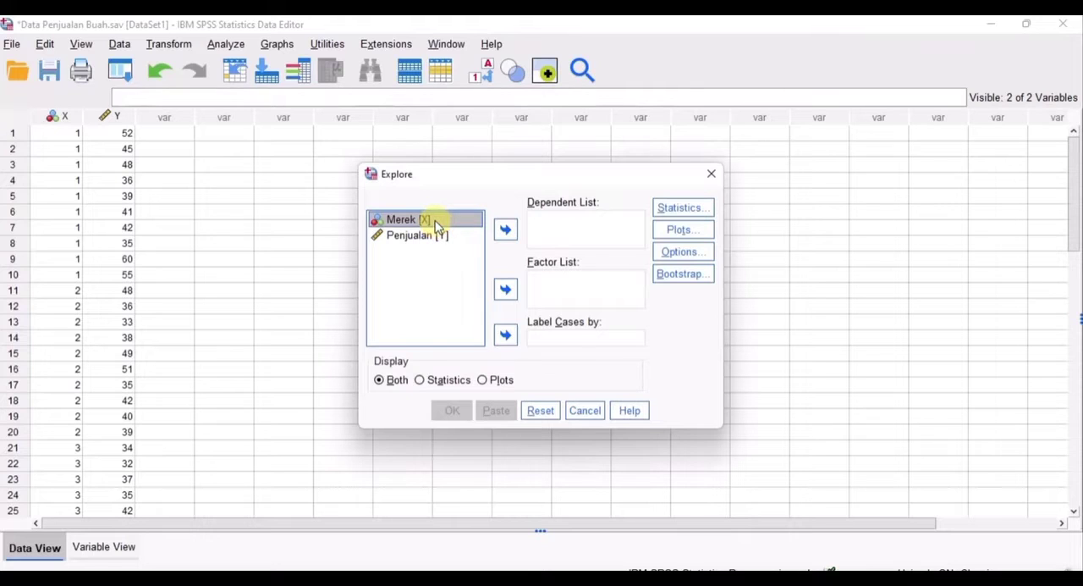
left_click(505, 291)
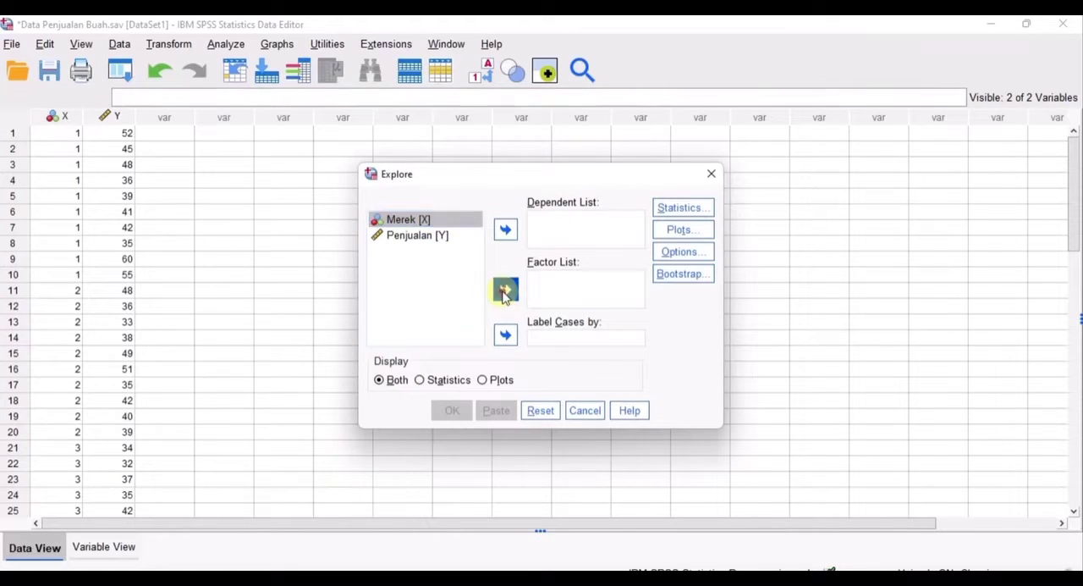
left_click(438, 230)
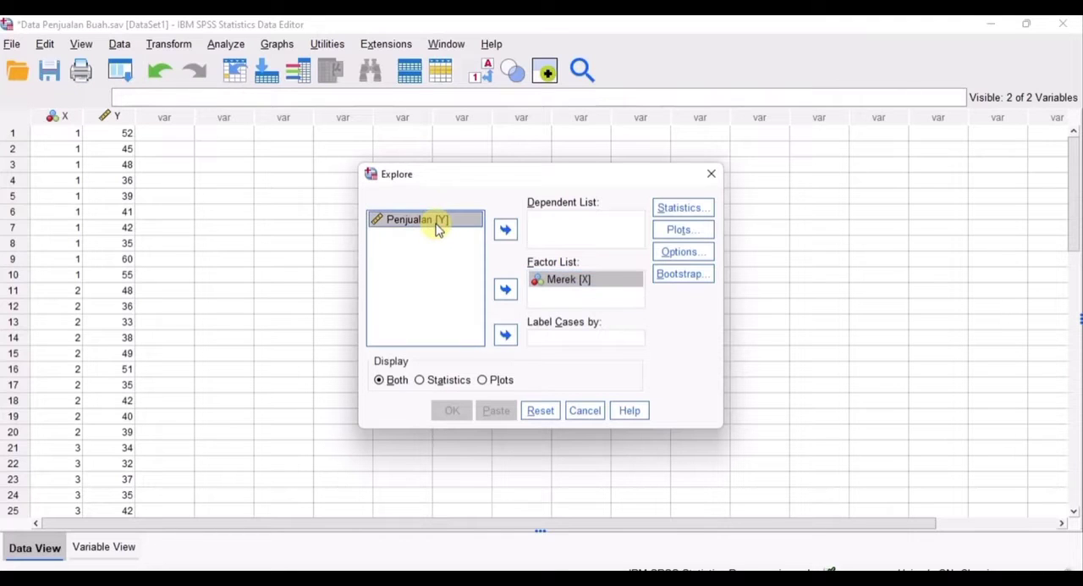
left_click(506, 230)
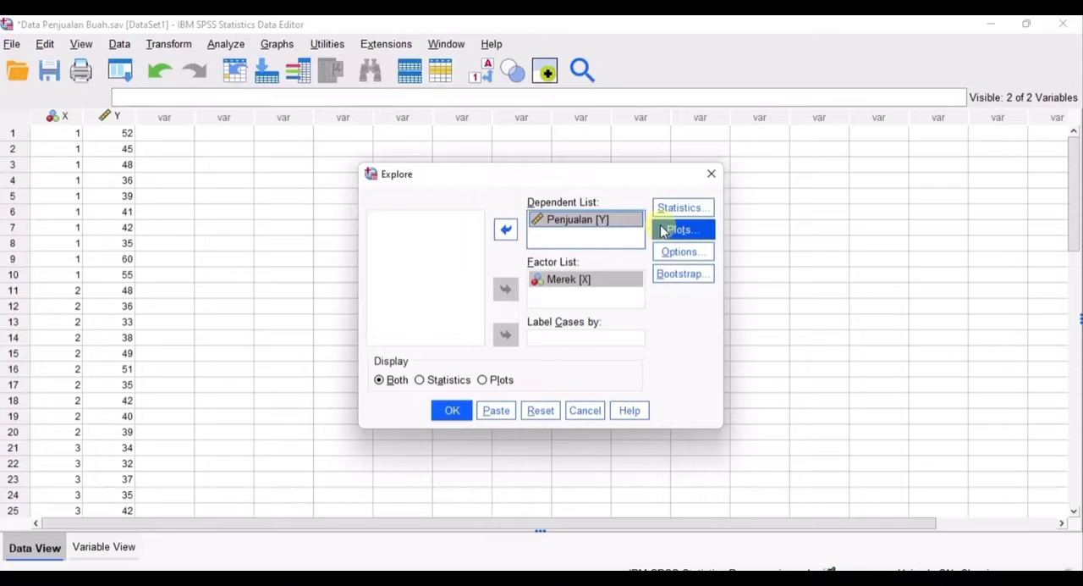
- Run the Explore analysis with normality plots with tests included and examine the Tests of Normality table
left_click(663, 231)
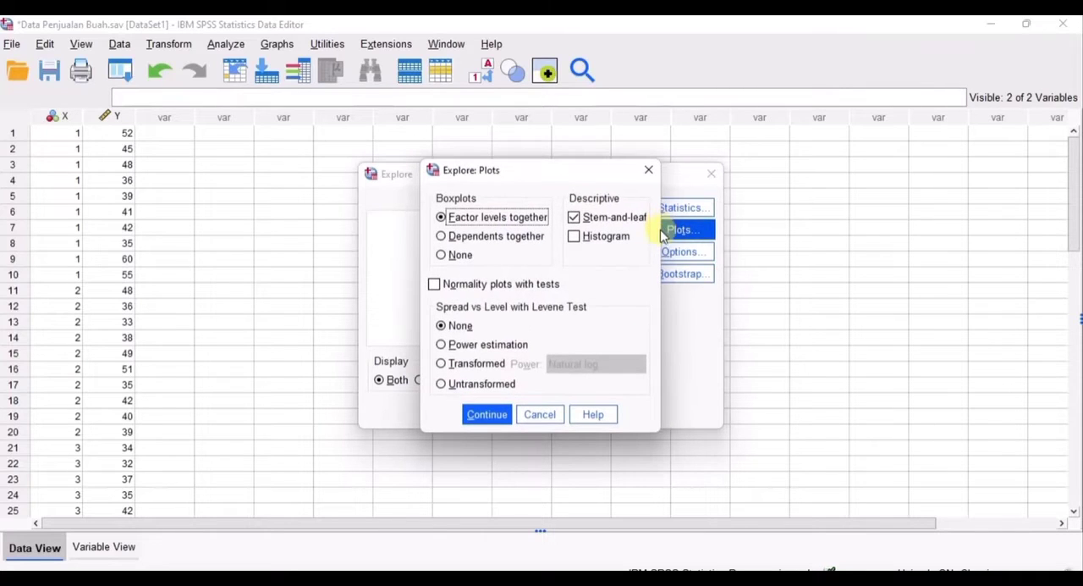
left_click(434, 285)
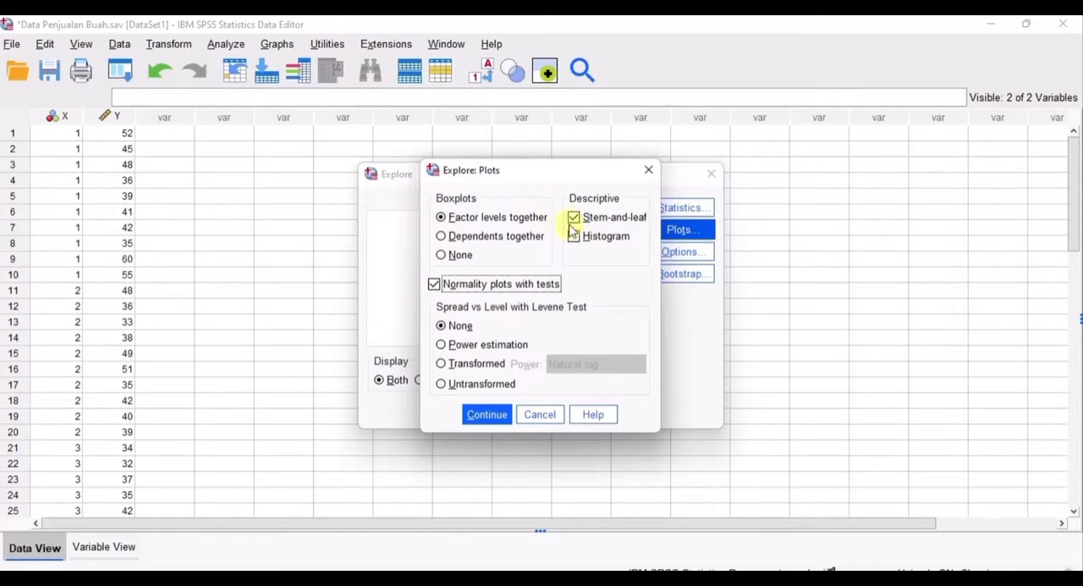
left_click(487, 415)
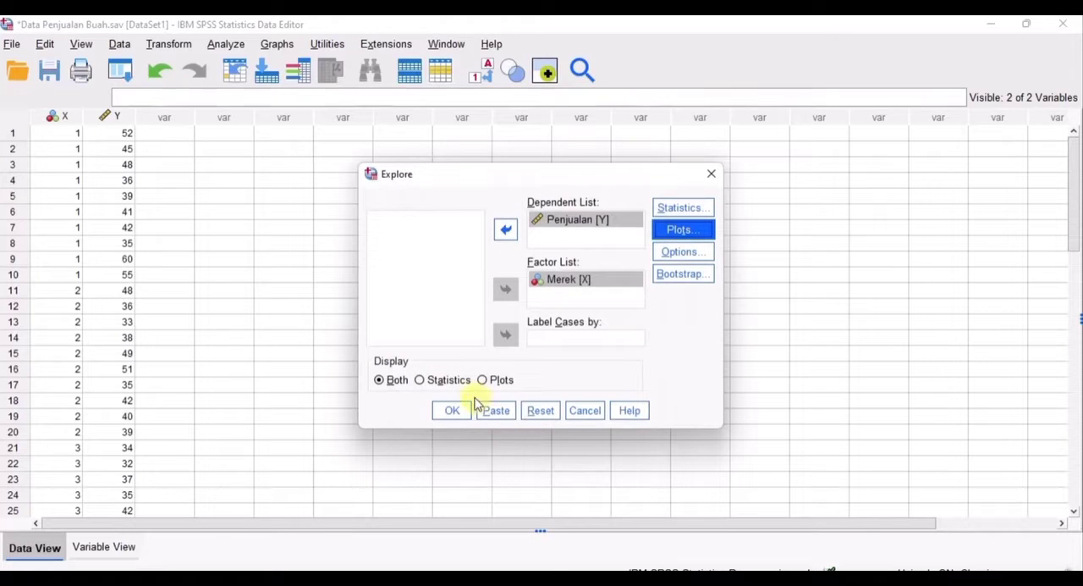
left_click(462, 411)
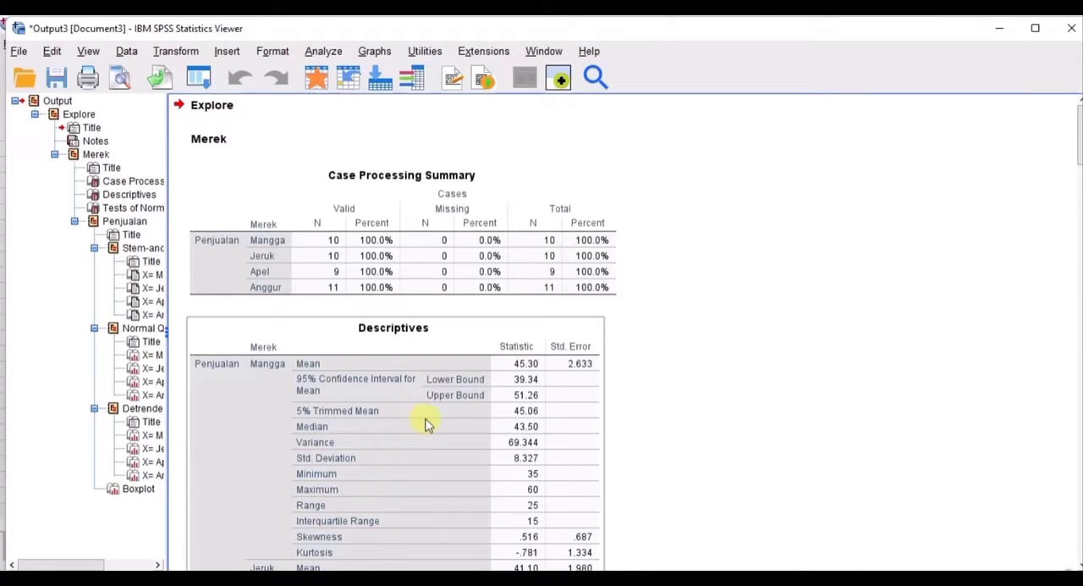
scroll(425, 425, "down", 10)
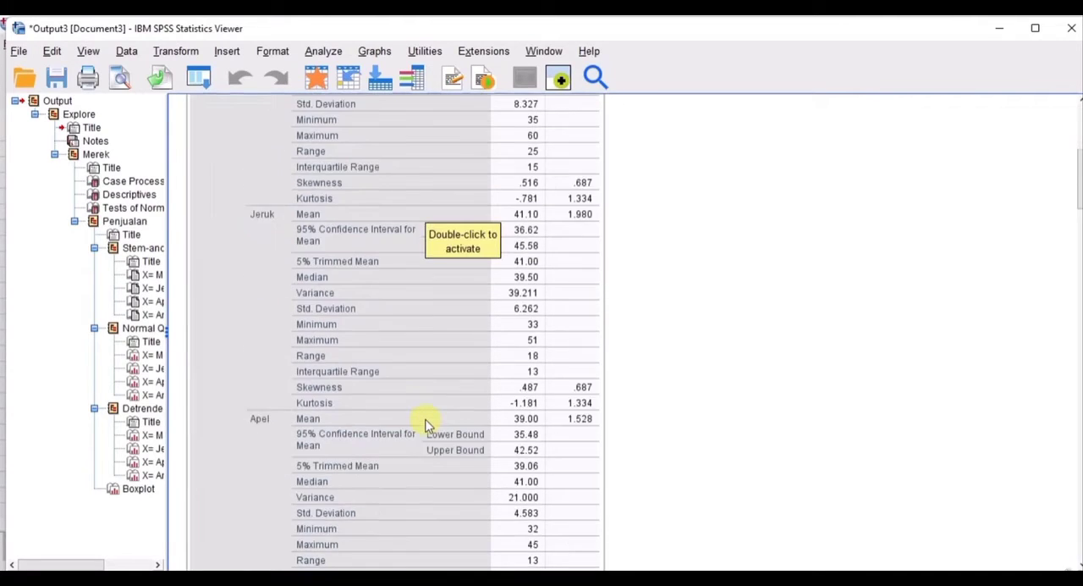
scroll(426, 425, "down", 10)
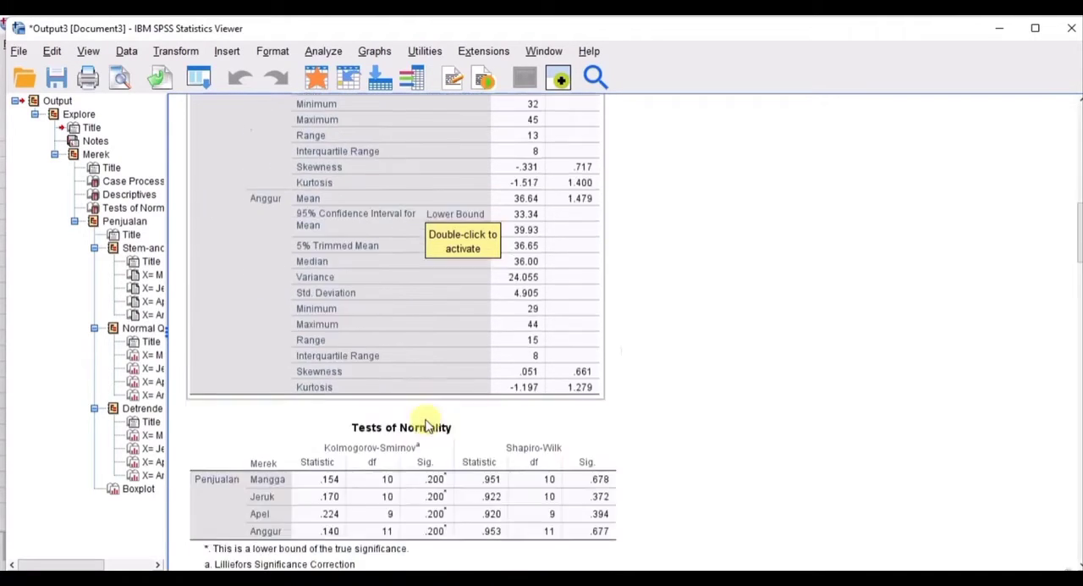
scroll(426, 425, "down", 2)
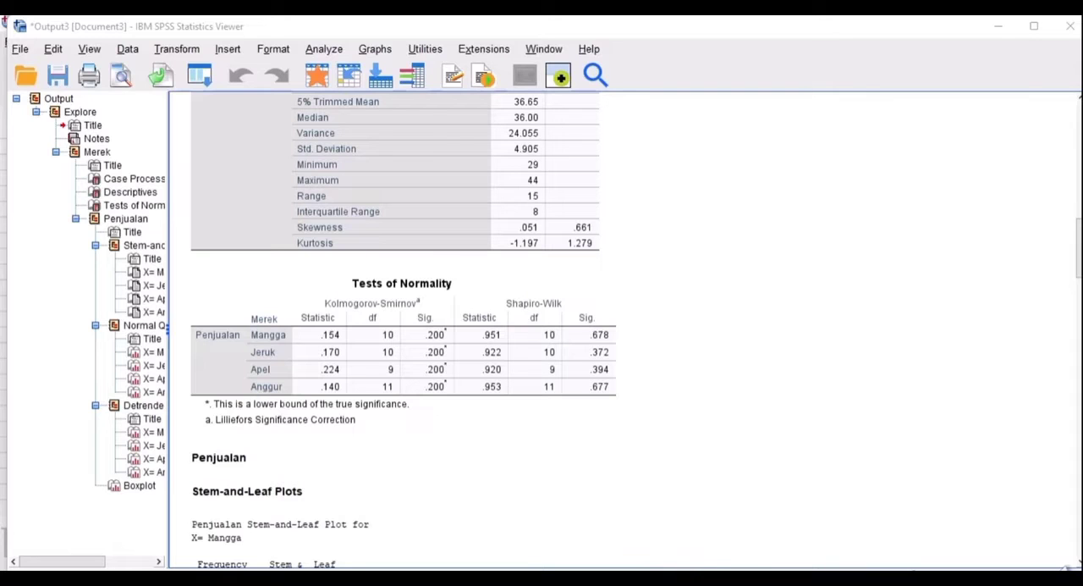
- Return to the dataset and set up a One-Way ANOVA with Merek [X] as the factor and Penjualan [Y] as the dependent variable
mouse_move(687, 577)
left_click(636, 546)
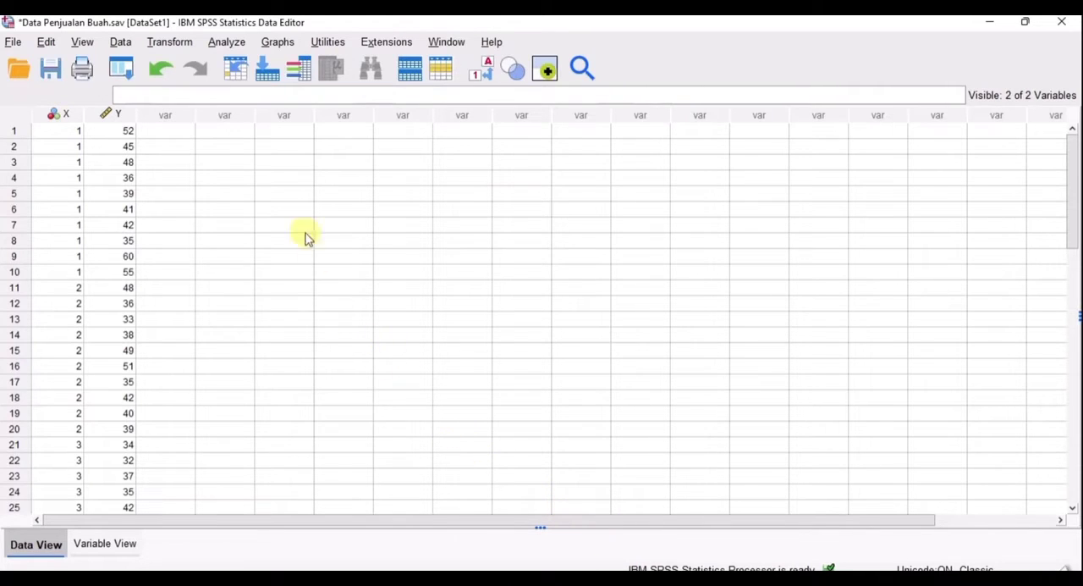
left_click(227, 43)
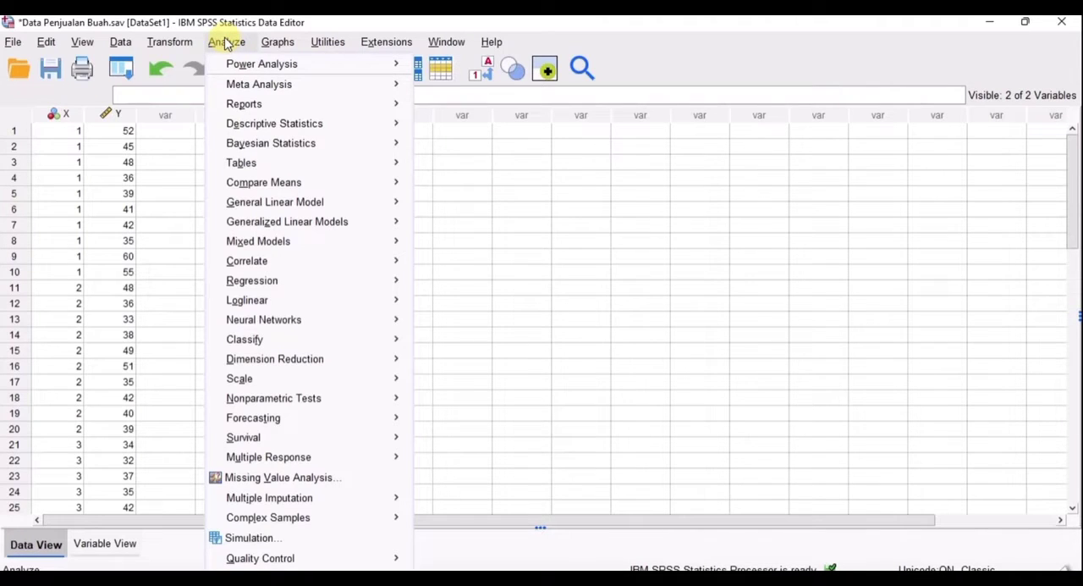
mouse_move(239, 187)
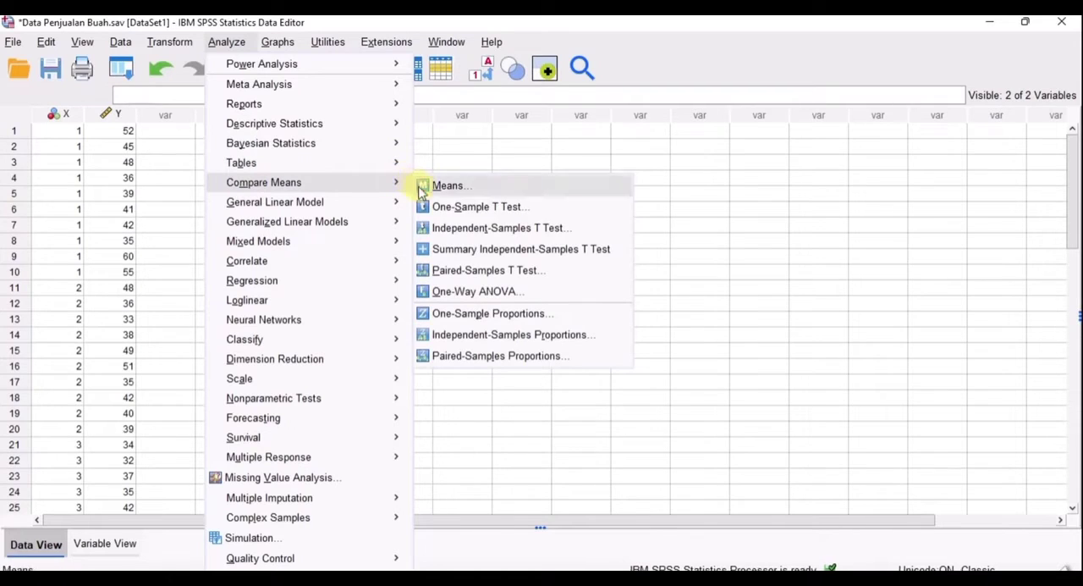
left_click(480, 292)
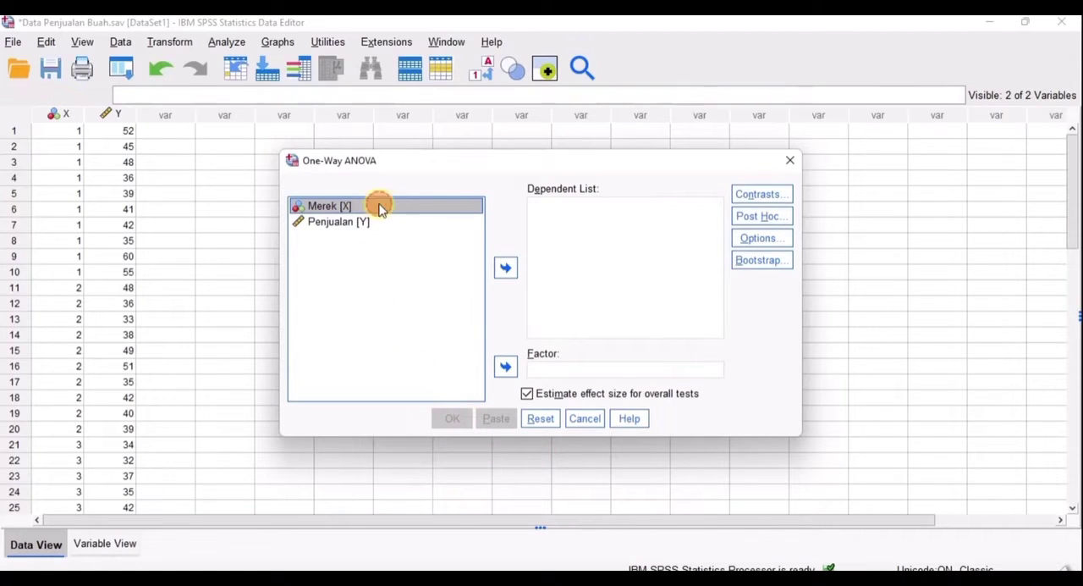
left_click(506, 367)
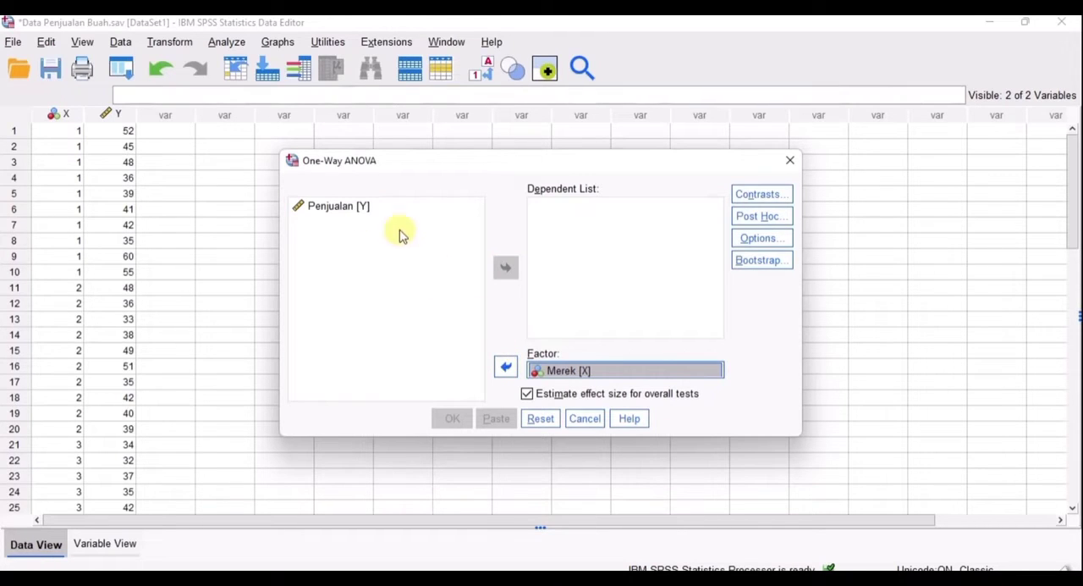
left_click(382, 208)
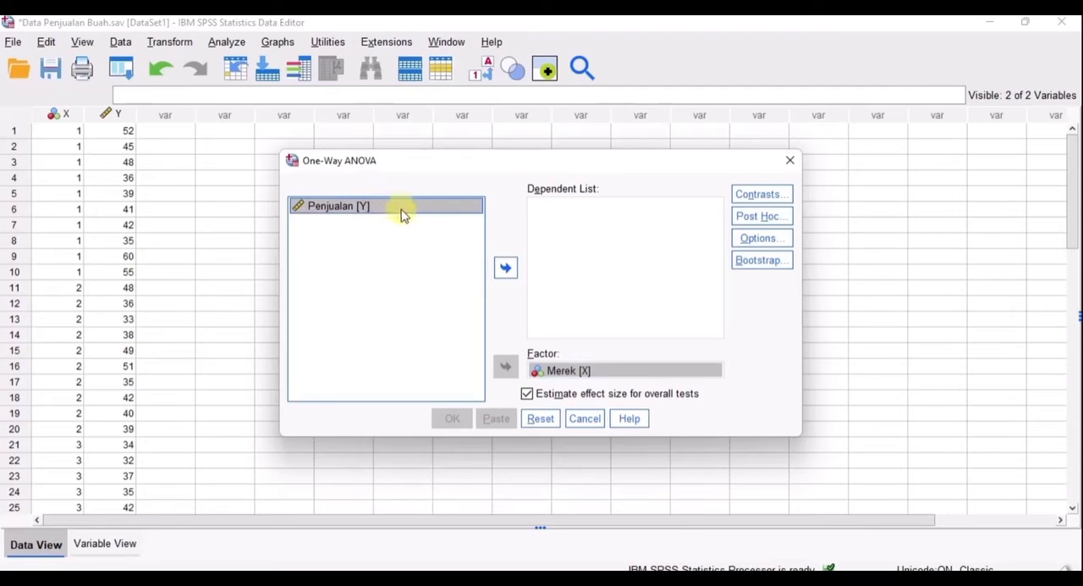
left_click(505, 267)
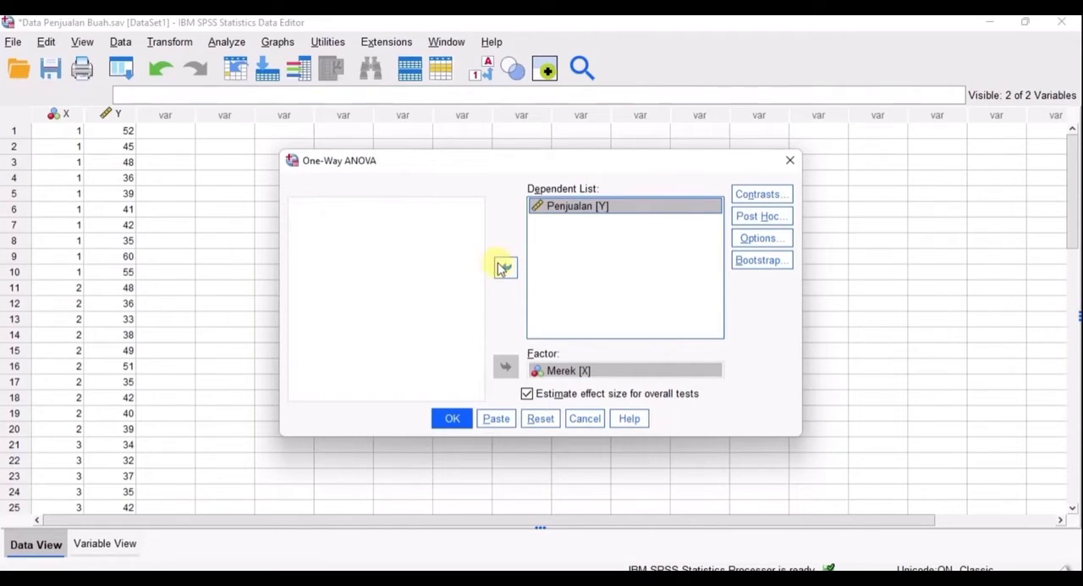
- Choose Tukey as the post hoc multiple comparisons test for the ANOVA
left_click(745, 218)
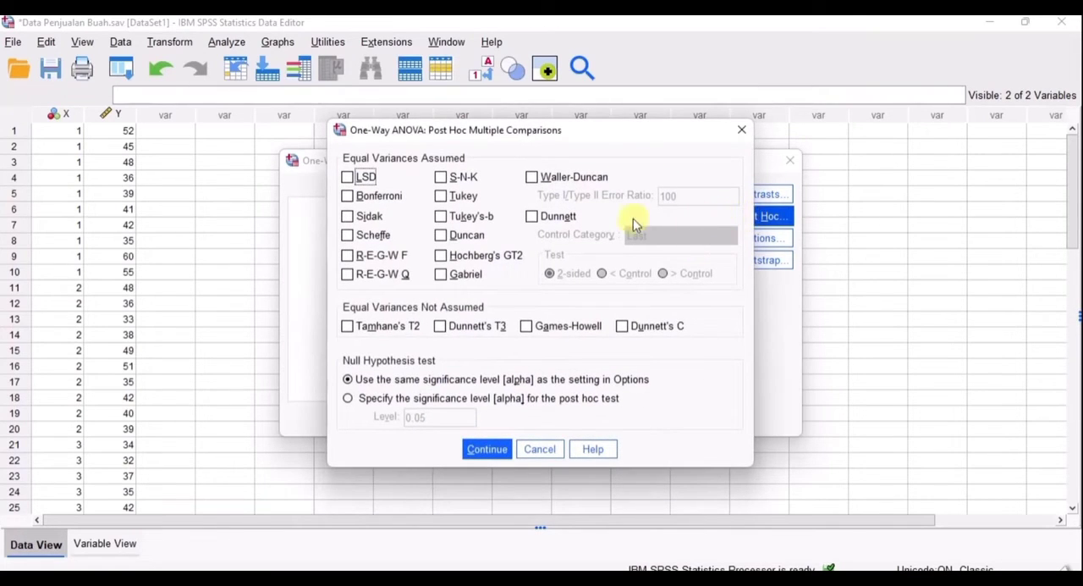
left_click(442, 200)
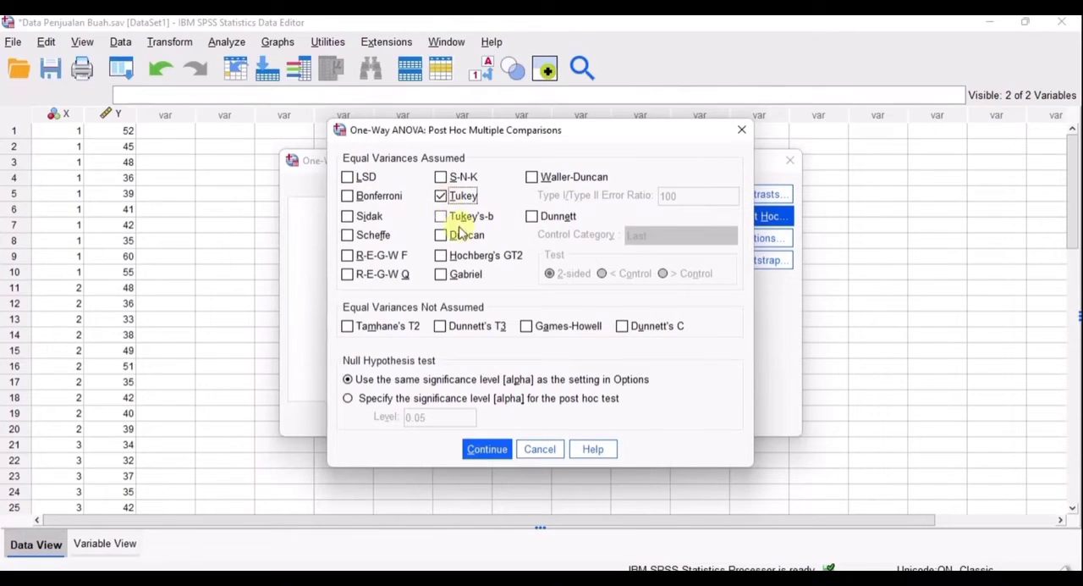
left_click(486, 452)
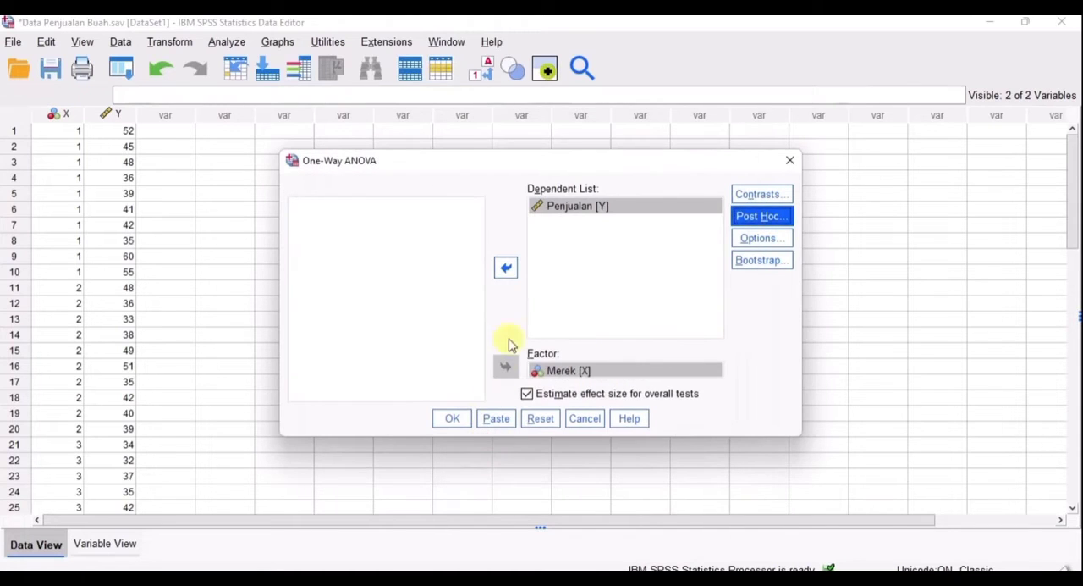
- Run the ANOVA with Descriptive and Homogeneity of variance test statistics included, and examine the homogeneity and ANOVA tables
left_click(747, 240)
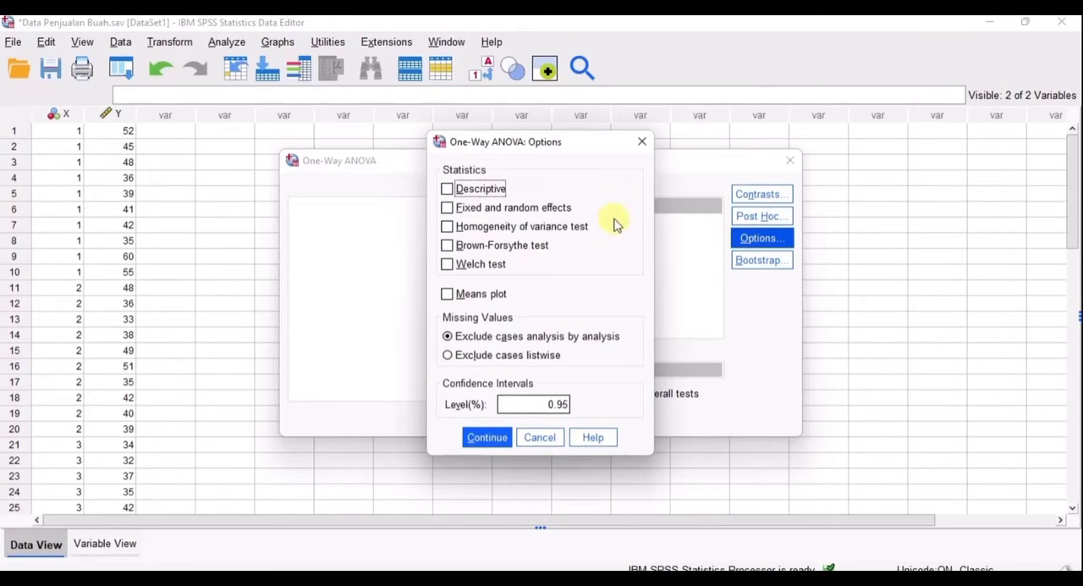
left_click(447, 189)
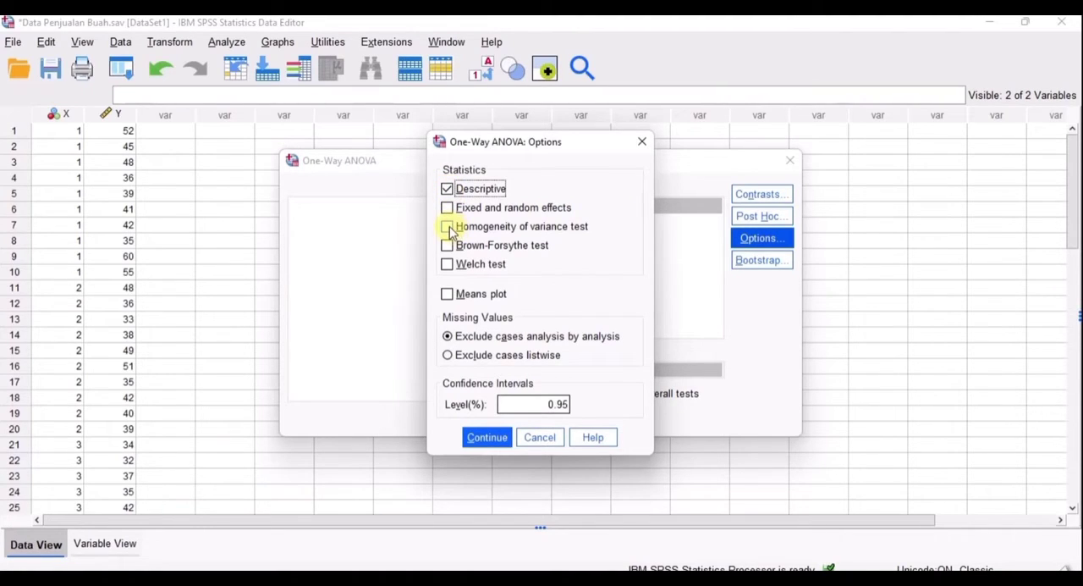
left_click(448, 227)
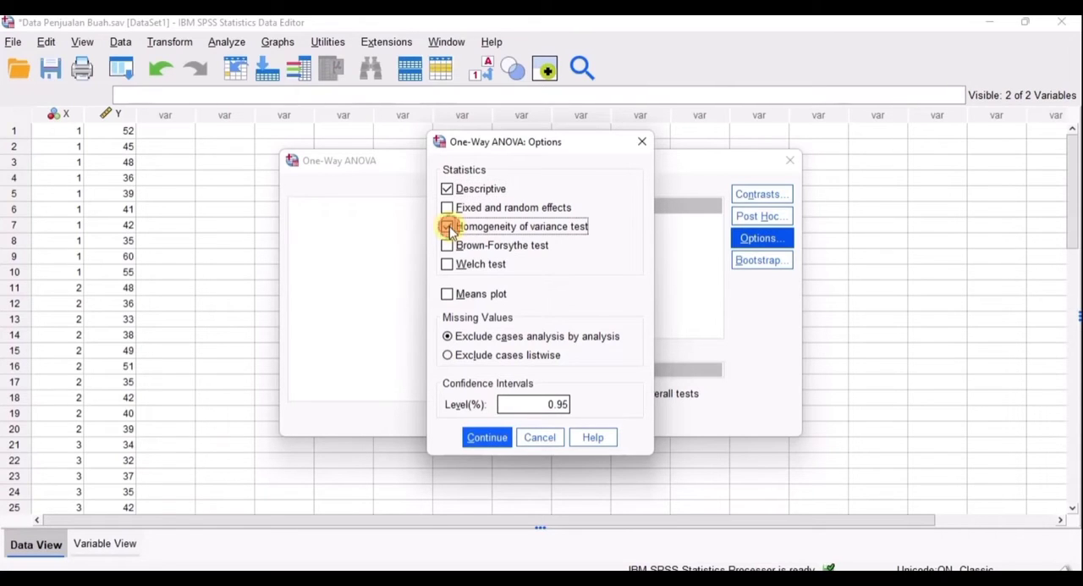
left_click(487, 438)
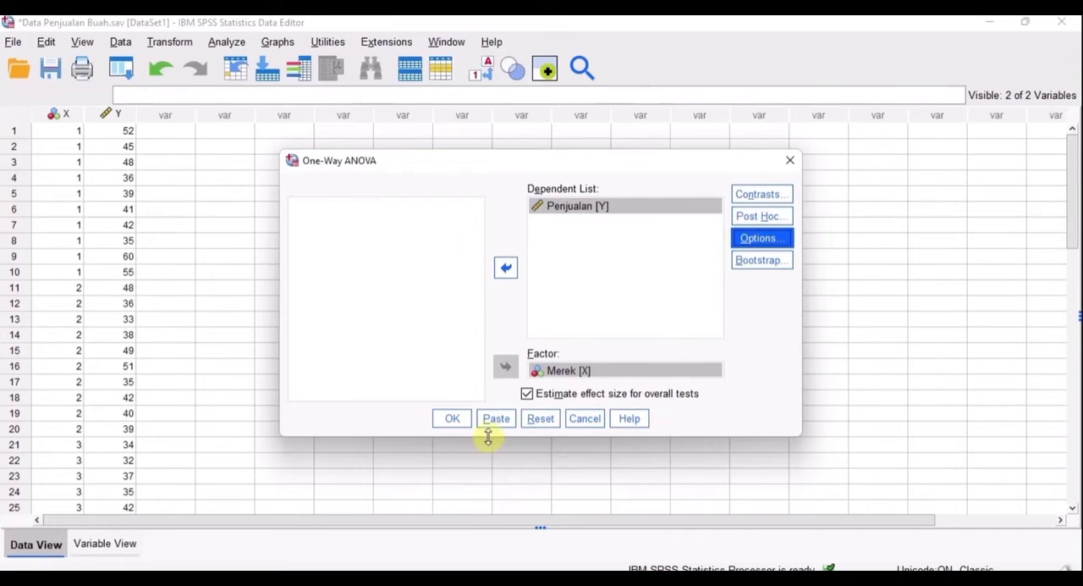
left_click(441, 421)
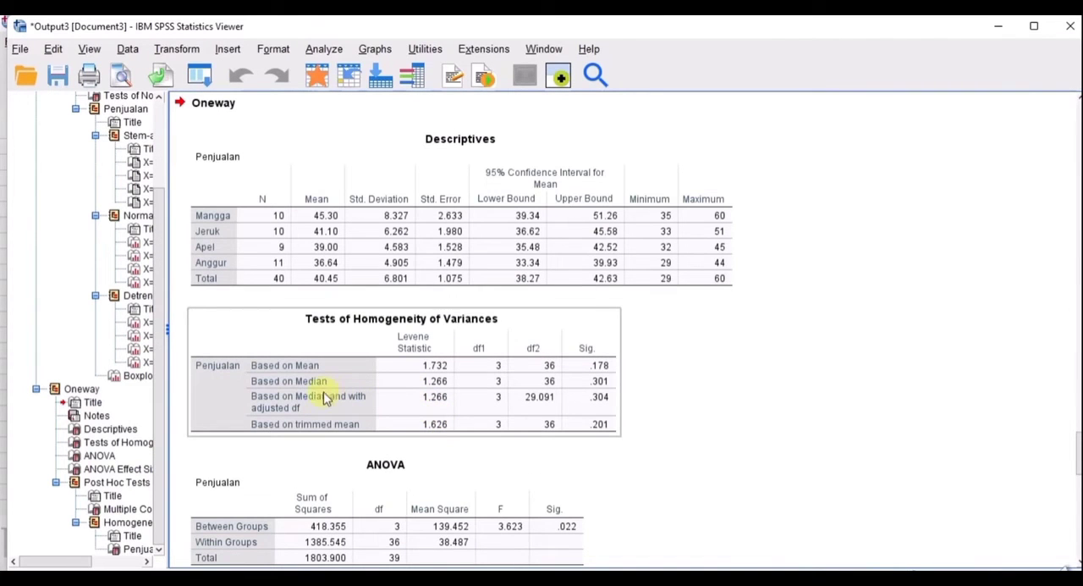
left_click(222, 284)
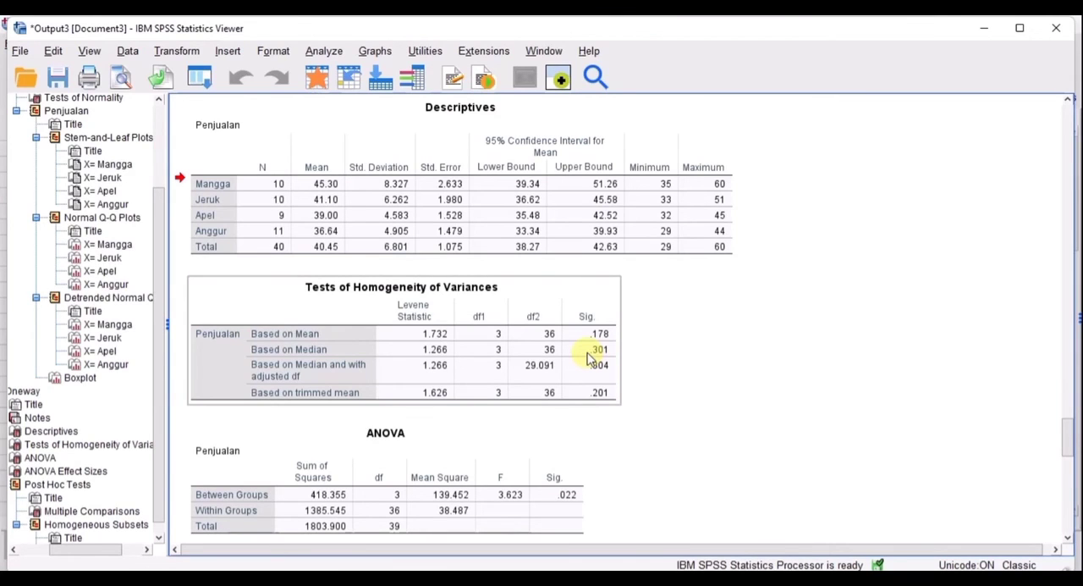
scroll(440, 373, "down", 5)
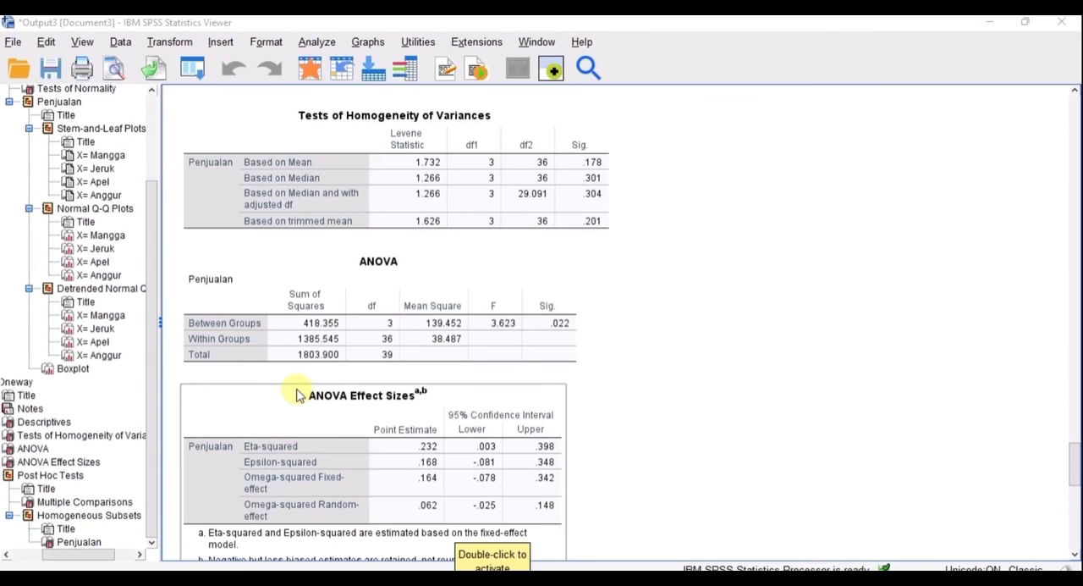